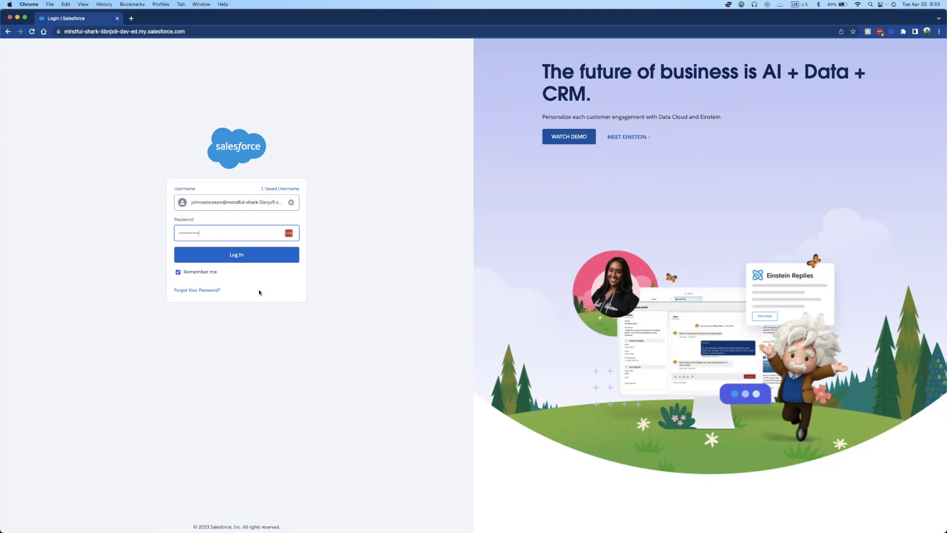
- Log in to the Salesforce org, find Themes and Branding in Setup with "theme", and start a new custom theme
click(229, 256)
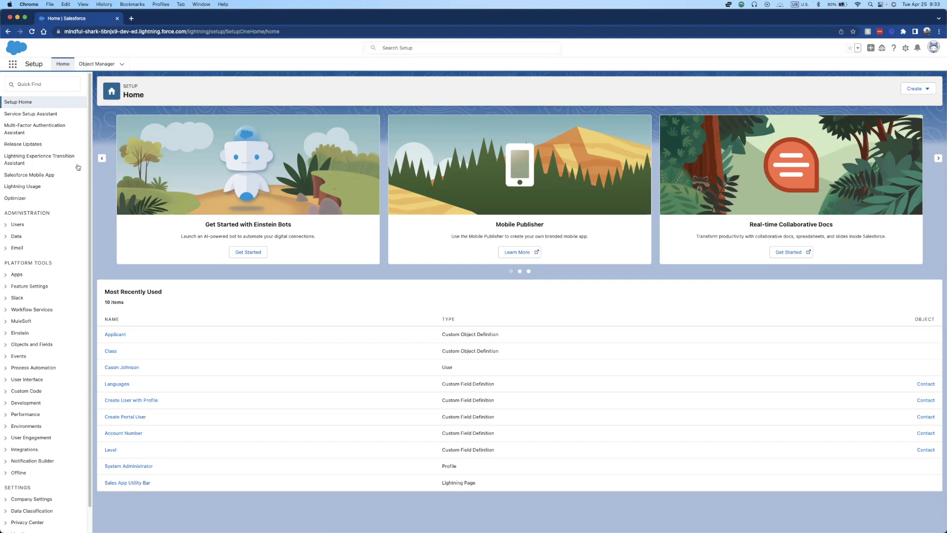
click(39, 85)
text(theme)
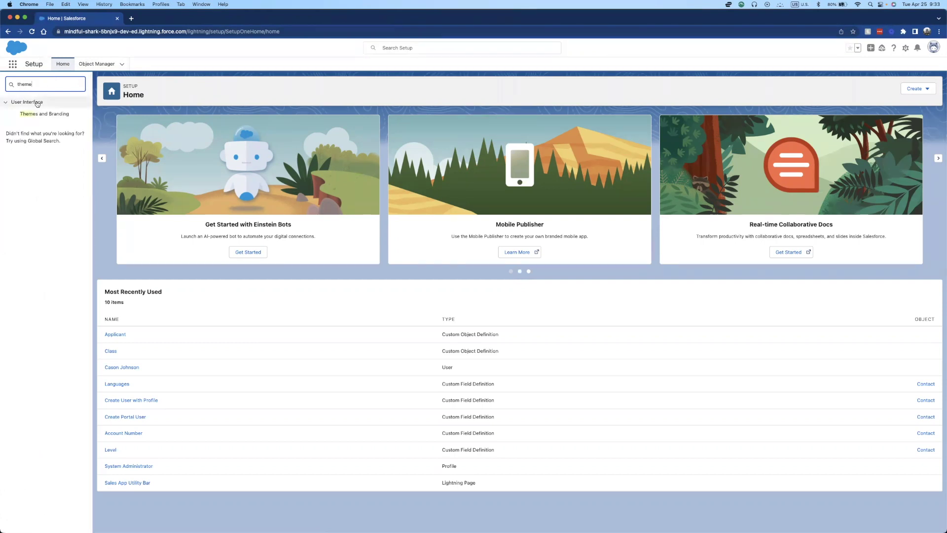
click(30, 115)
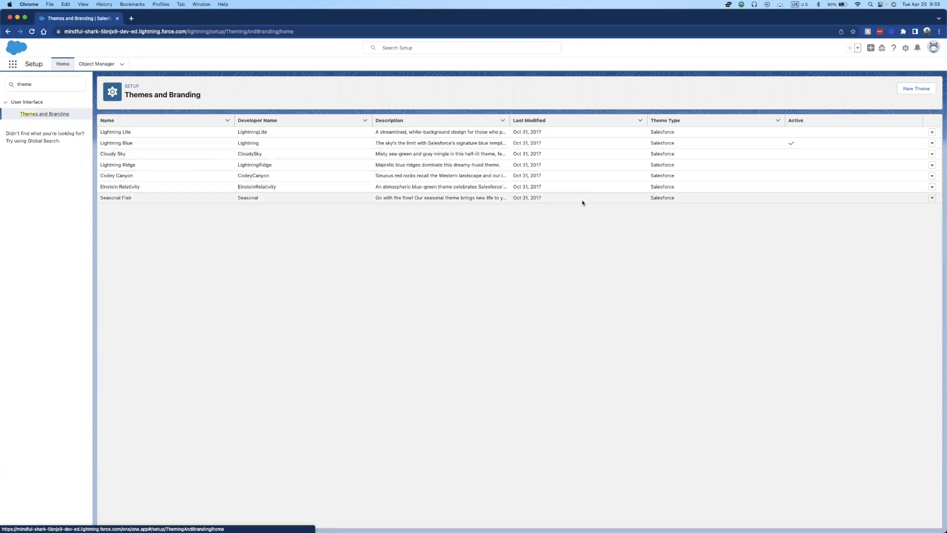
click(916, 89)
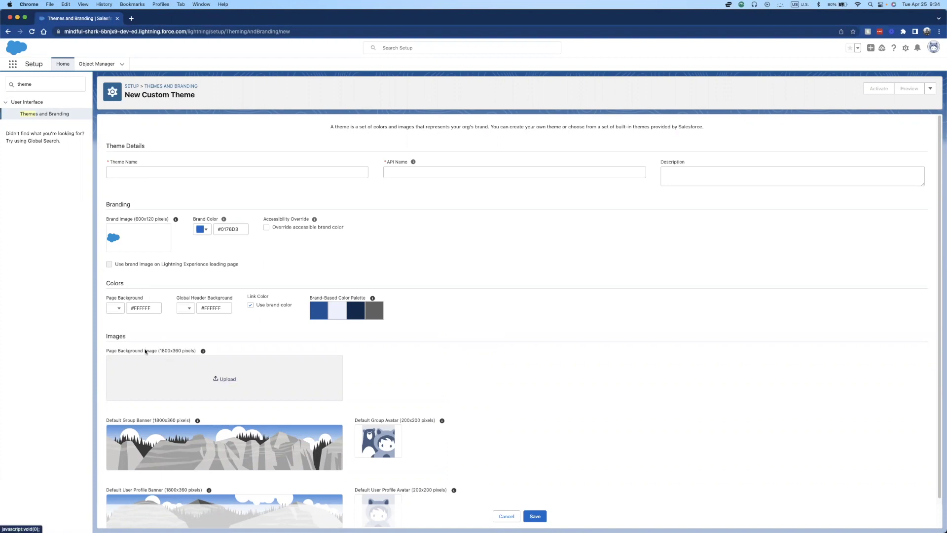
drag(160, 351, 170, 352)
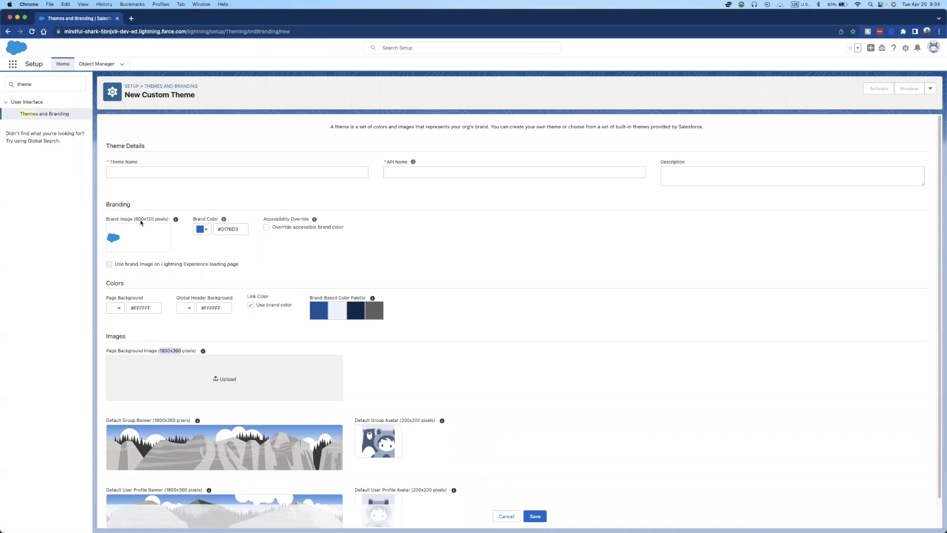
click(138, 234)
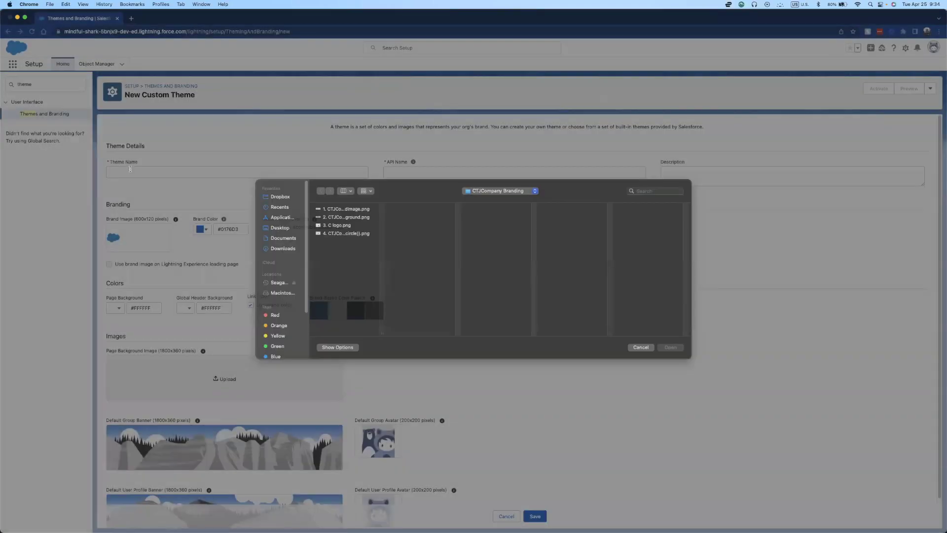
key(Escape)
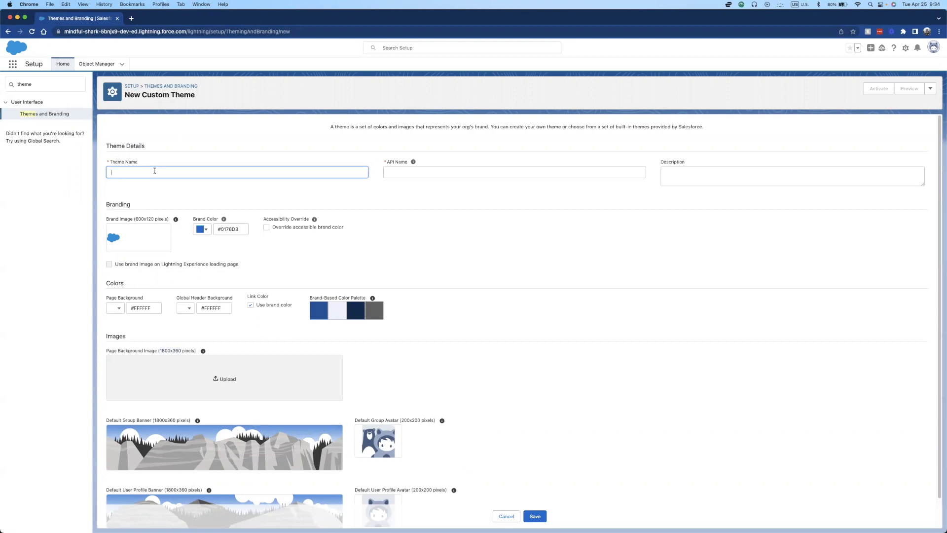
- Name the theme CTJCompany, using the same API name, and describe it as "This is the Themes and Branding for CTJCompany."
text(omp)
key(Tab)
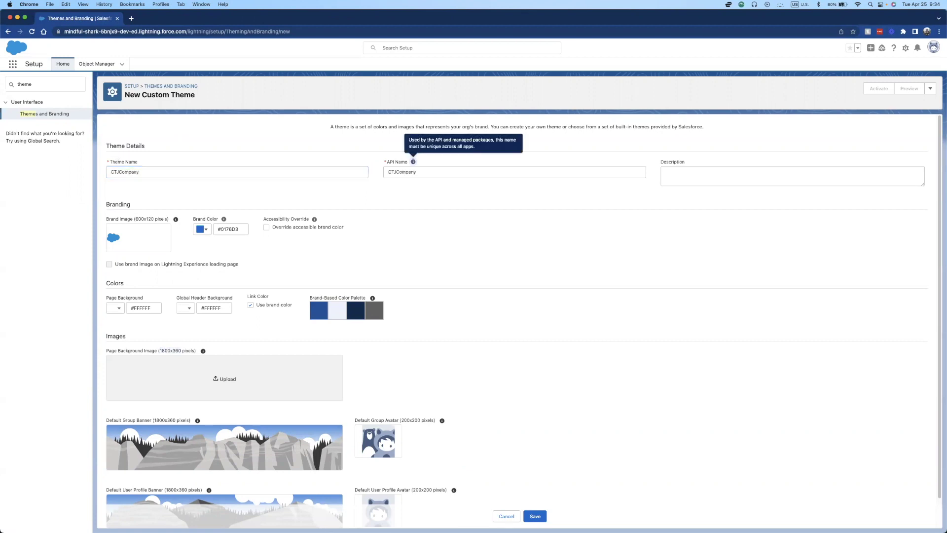
key(Tab)
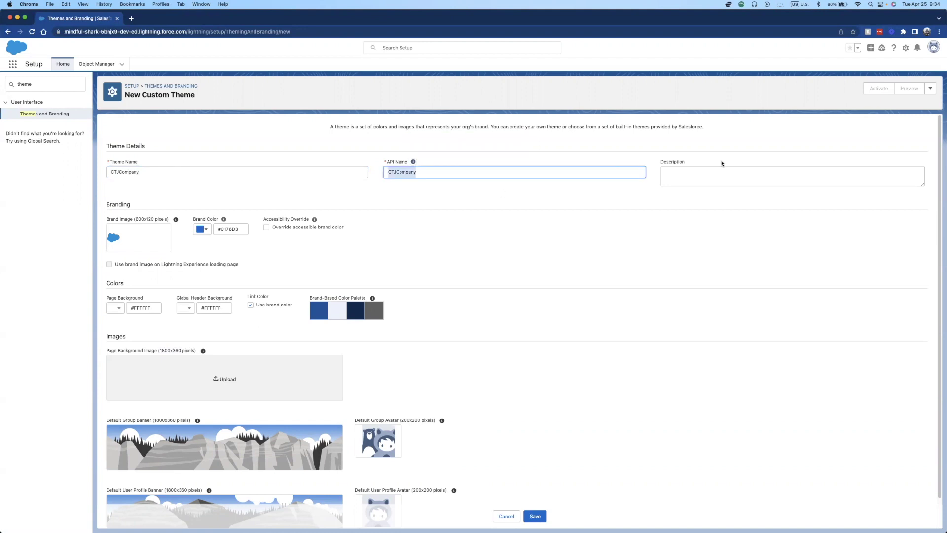
click(712, 168)
text(This is)
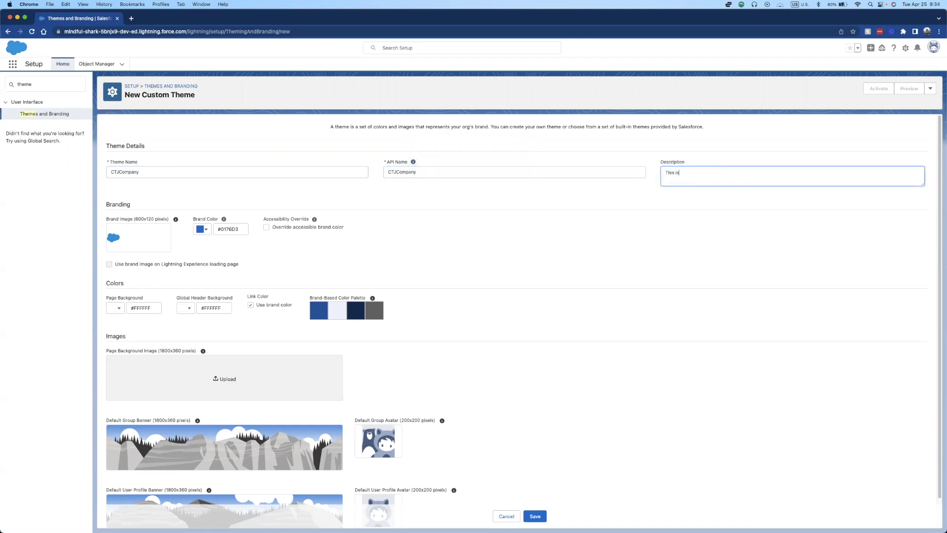
text( the Themes and Branding for CTJCompany.)
click(611, 190)
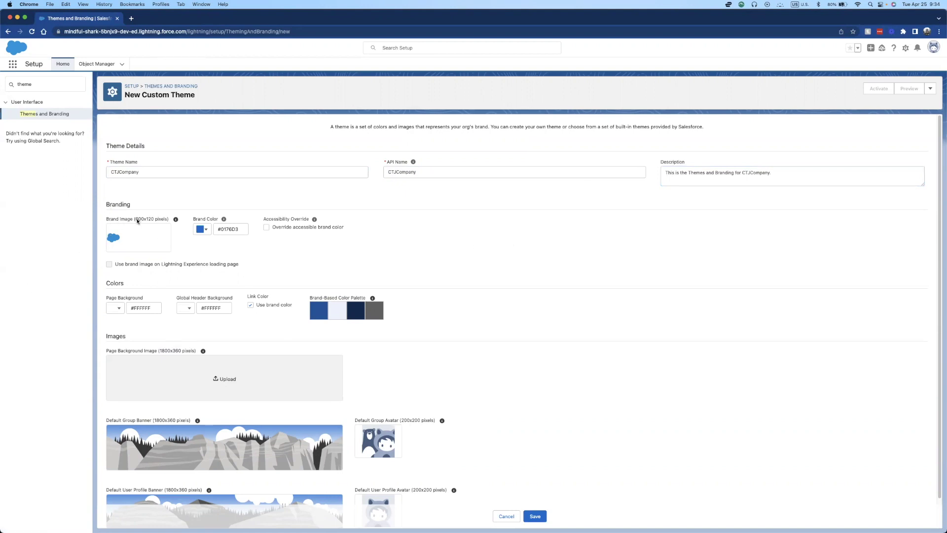
- Upload "1. CTJCompanyBrandImage.png" from the CTJCompany Branding folder as the theme's brand image
click(146, 223)
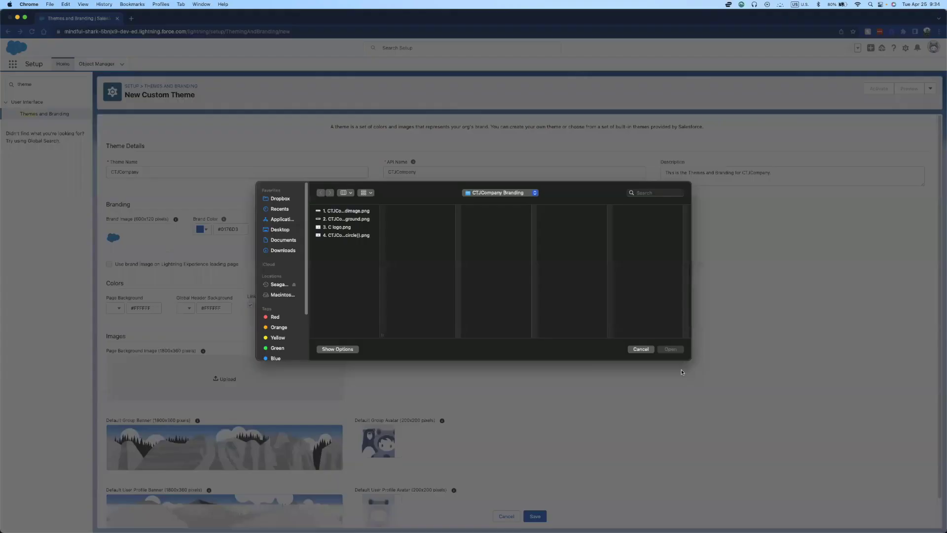
click(635, 350)
click(161, 240)
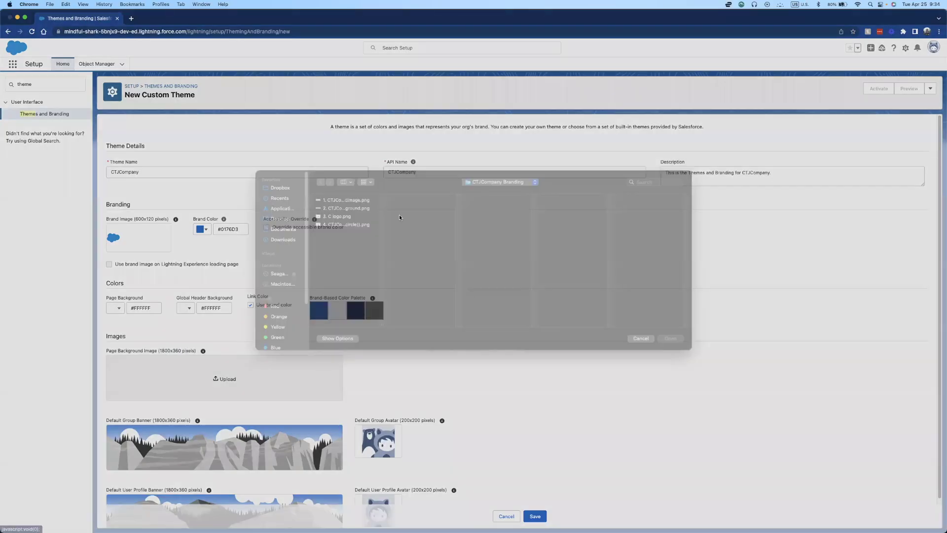
click(321, 212)
click(333, 219)
click(334, 215)
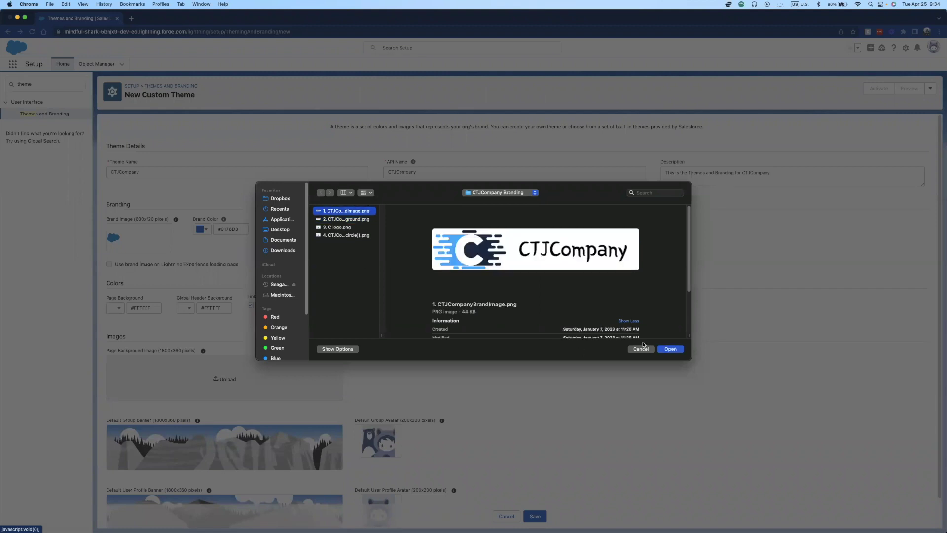
click(671, 348)
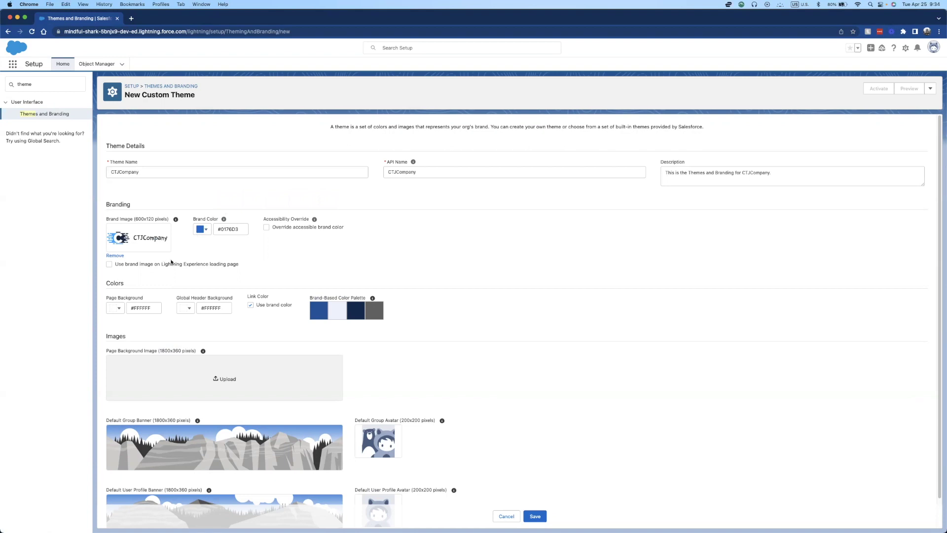
- Set the theme's page background color to #0176D3 by copying the brand color's hex value
scroll(136, 262, down, 1)
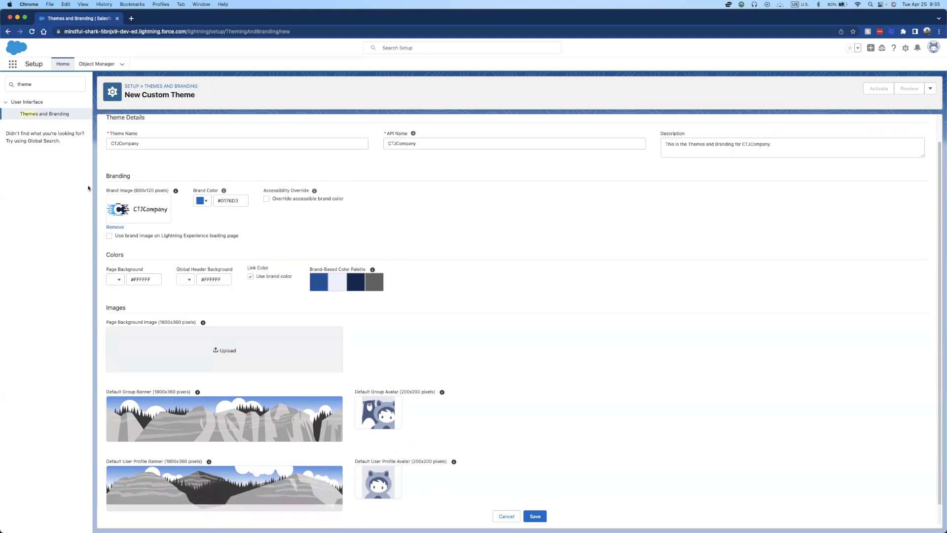
click(116, 279)
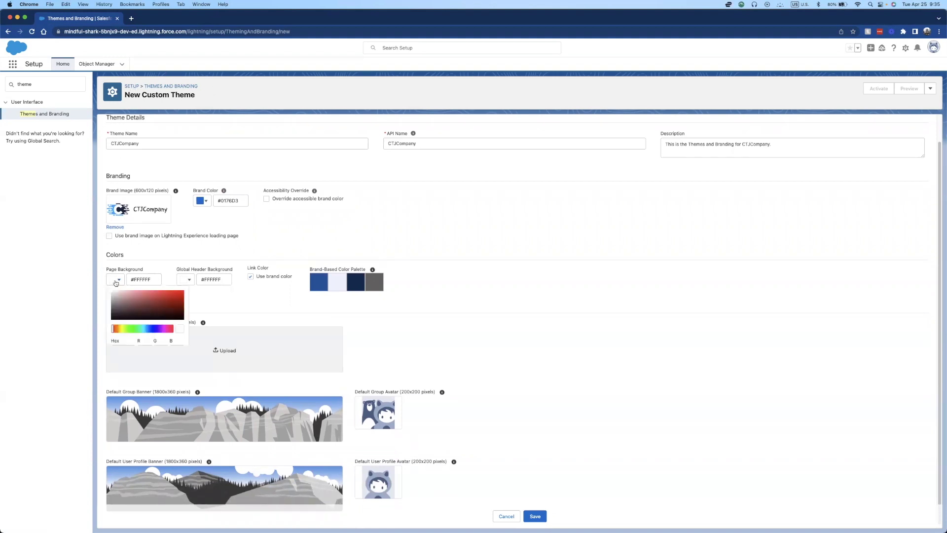
click(145, 329)
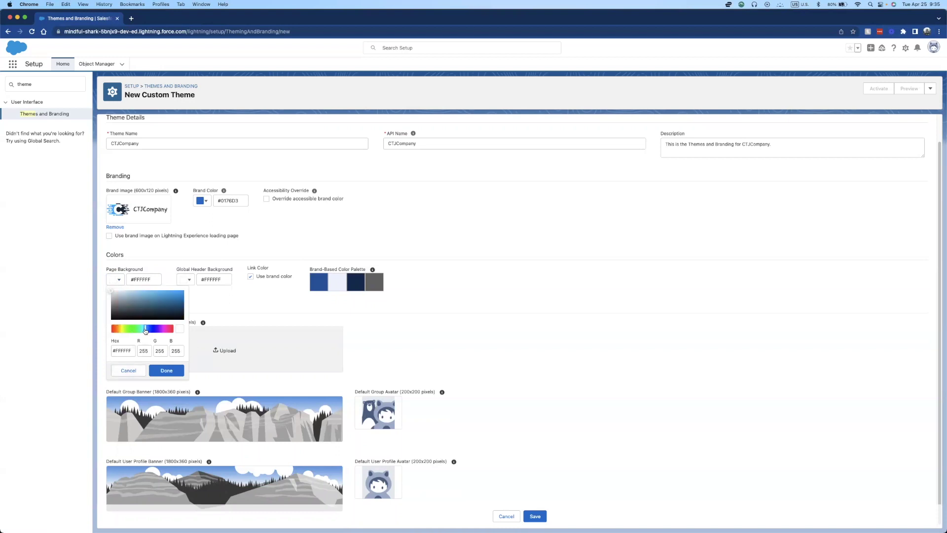
drag(145, 331, 147, 332)
mouse_move(168, 300)
mouse_down()
mouse_move(177, 294)
mouse_move(166, 293)
mouse_up()
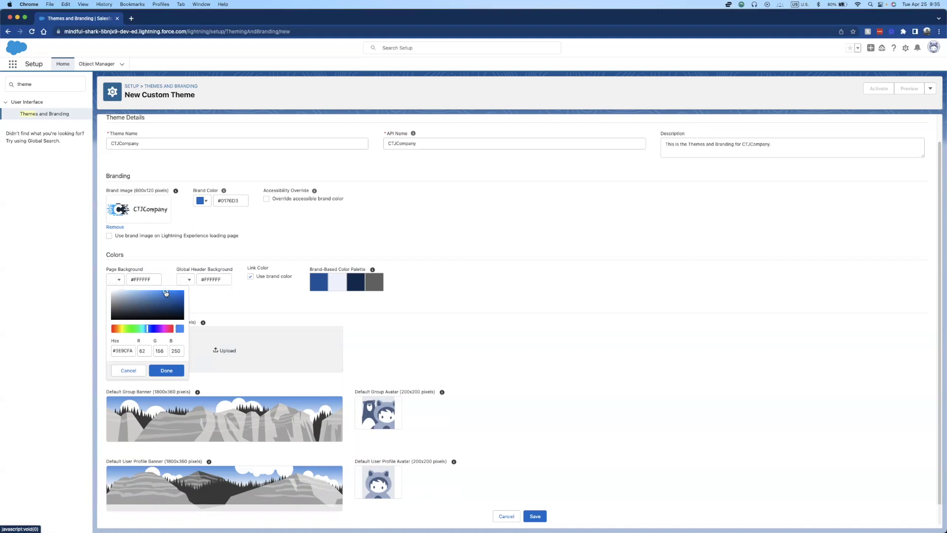
click(230, 199)
right_click(230, 201)
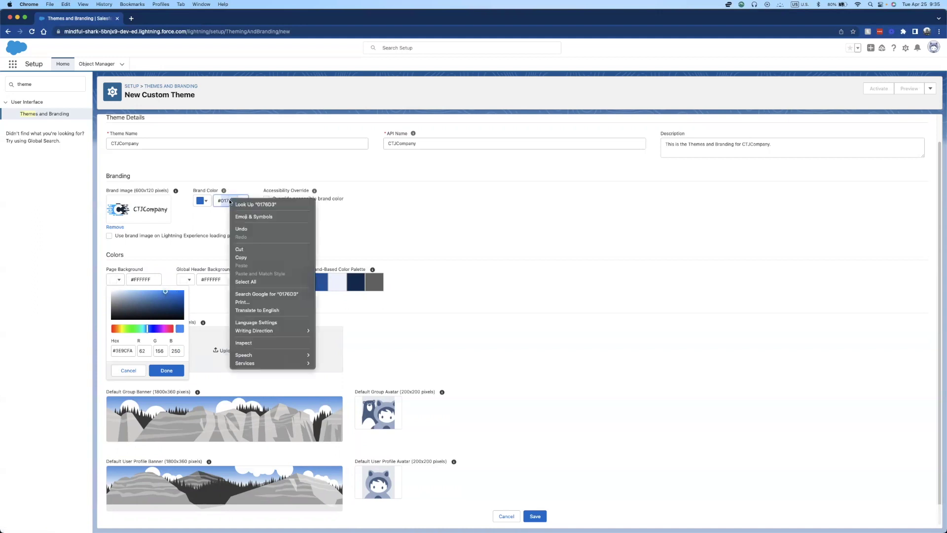
click(247, 257)
click(122, 352)
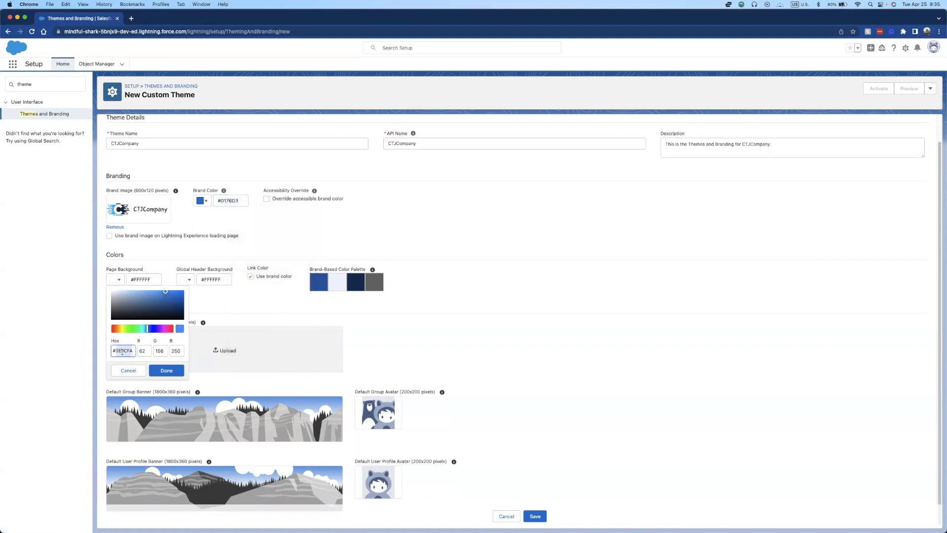
right_click(122, 352)
click(142, 417)
click(163, 371)
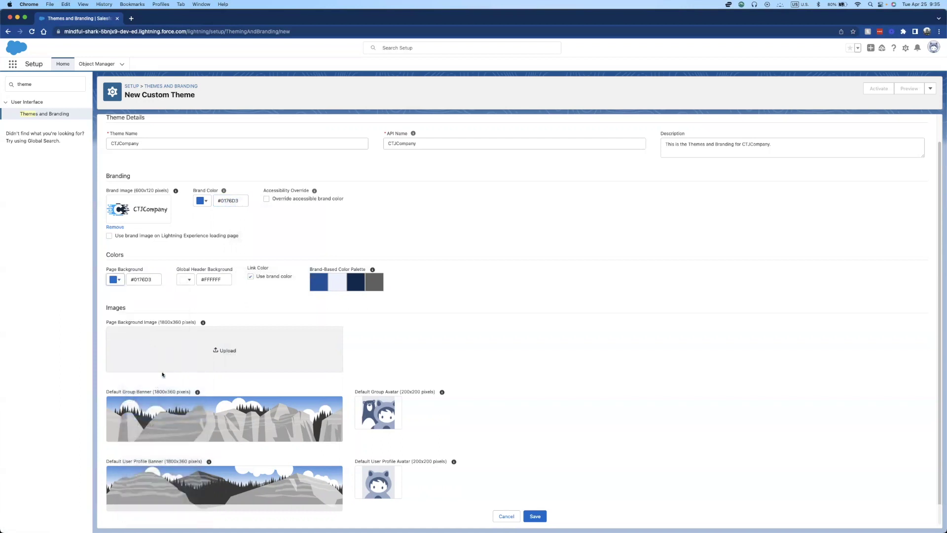
click(256, 308)
- Upload the background PNG, numbered 2 in the CTJCompany Branding folder, as the page background image
scroll(235, 271, down, 1)
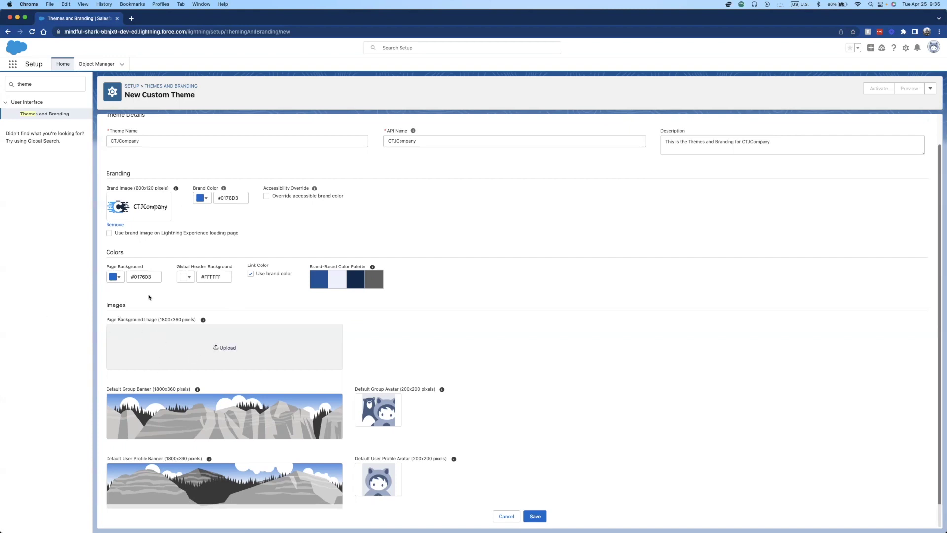
click(200, 348)
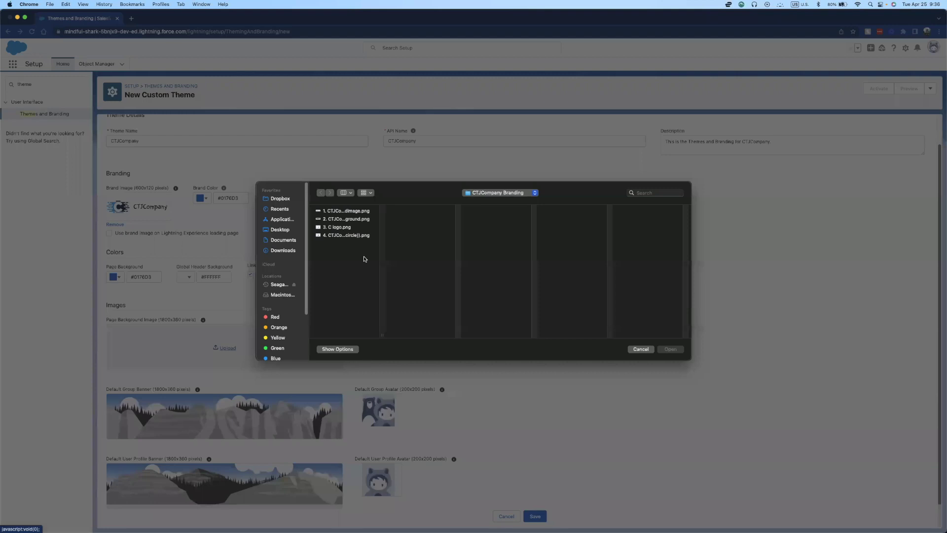
key(Return)
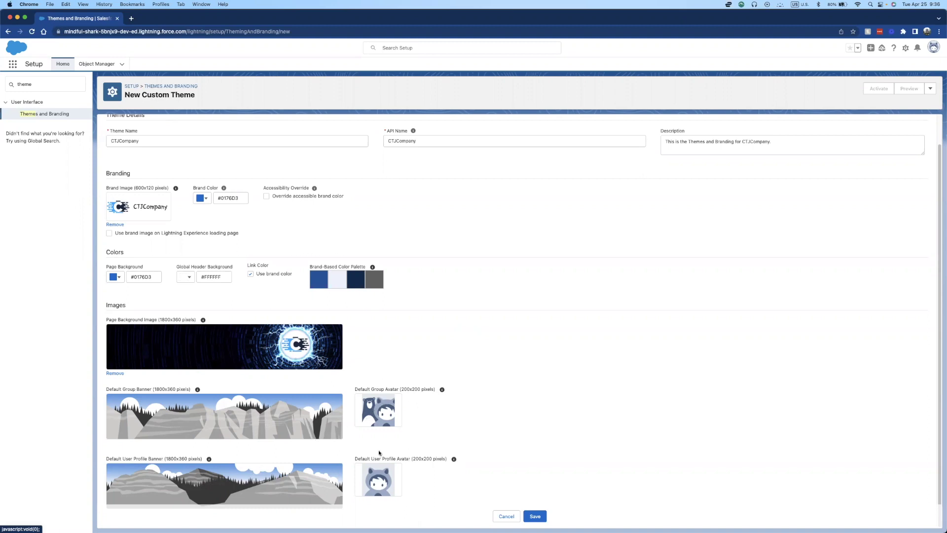
- Upload "3. C logo.png" as the default group avatar, enlarging the logo slightly in the thumbnail before saving it
click(362, 425)
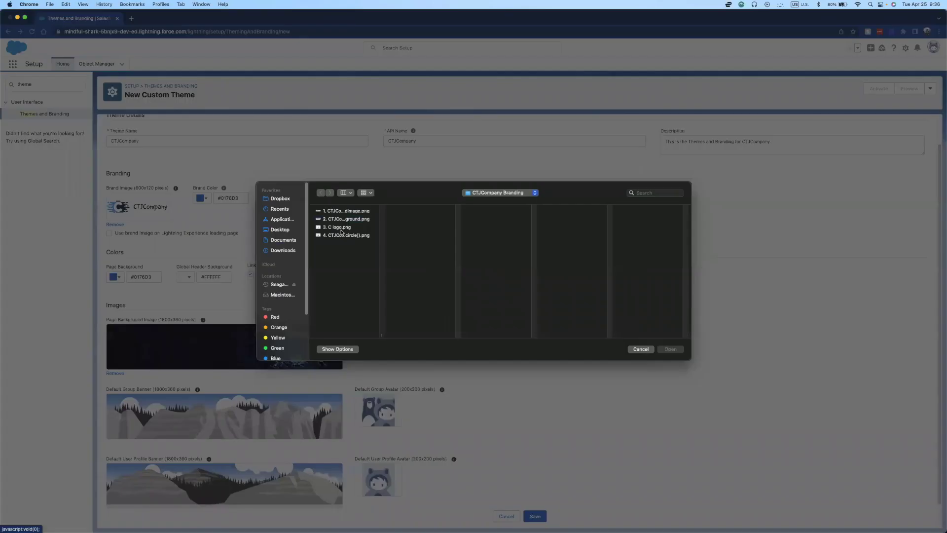
click(341, 228)
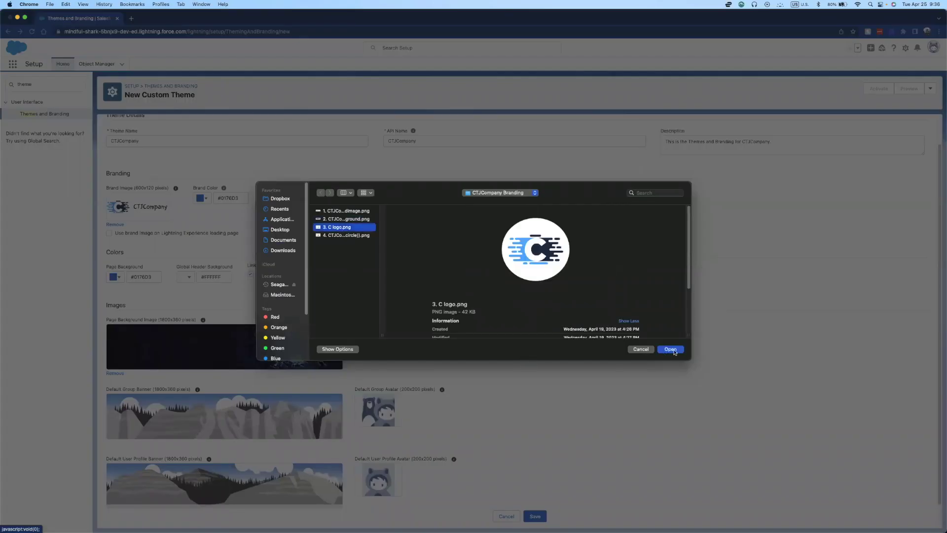
click(669, 350)
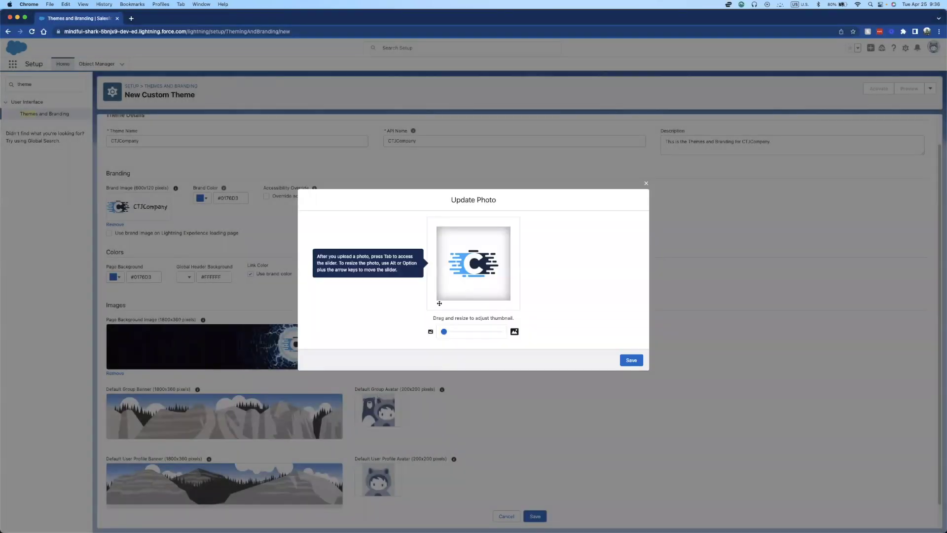
drag(445, 333, 448, 334)
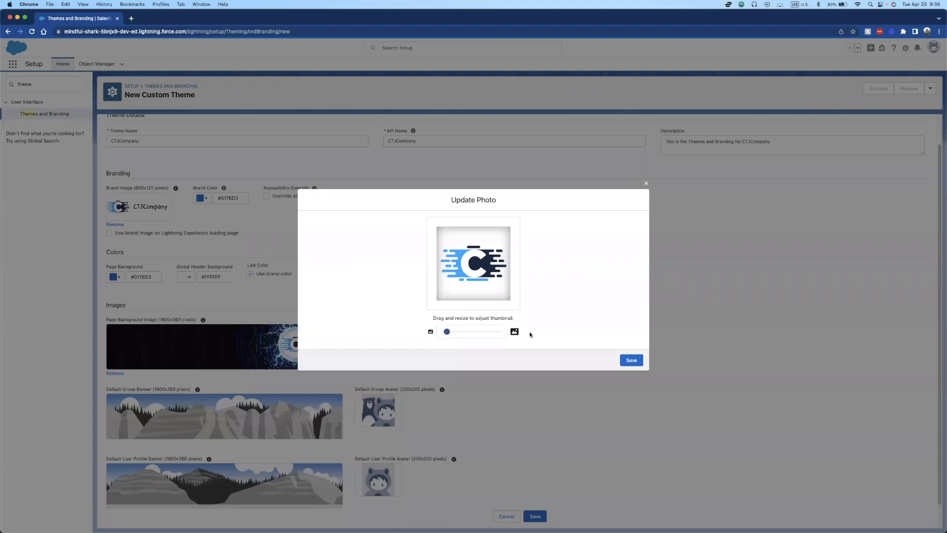
click(632, 360)
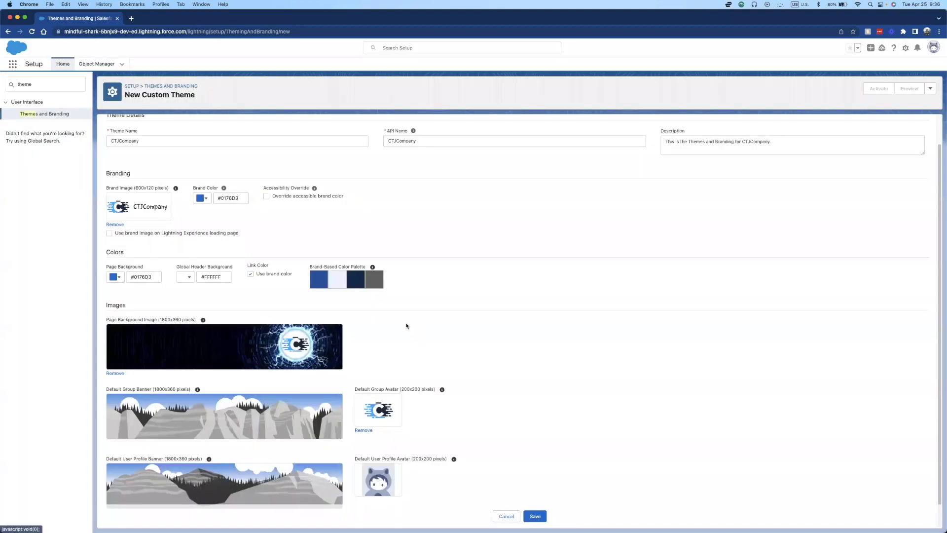
- Upload "3. C logo.png" as the default user profile avatar with the logo slightly enlarged in its thumbnail, and save the photo
click(379, 478)
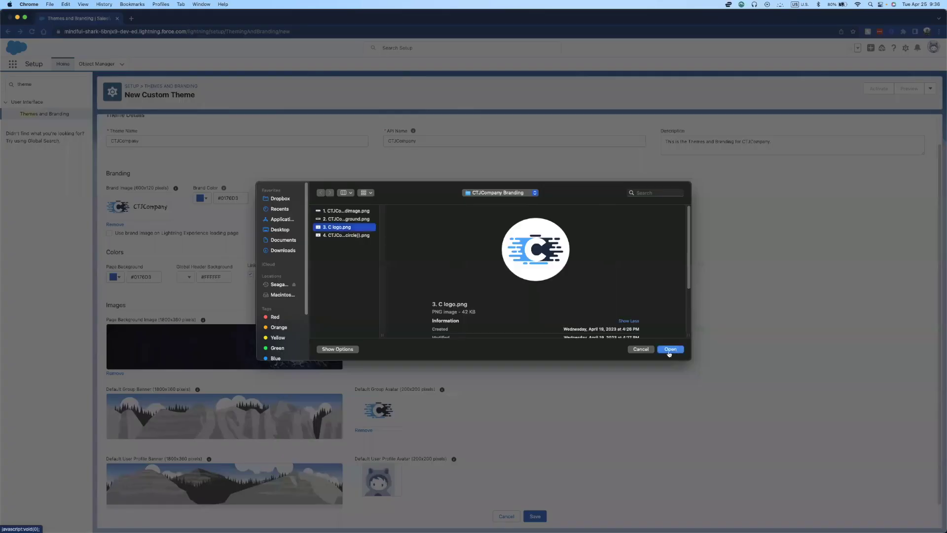
key(Return)
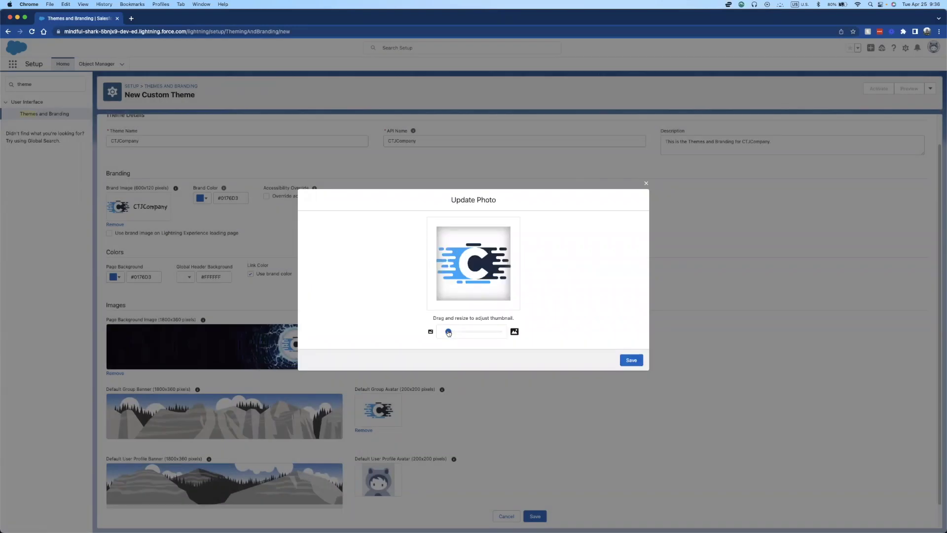
click(632, 360)
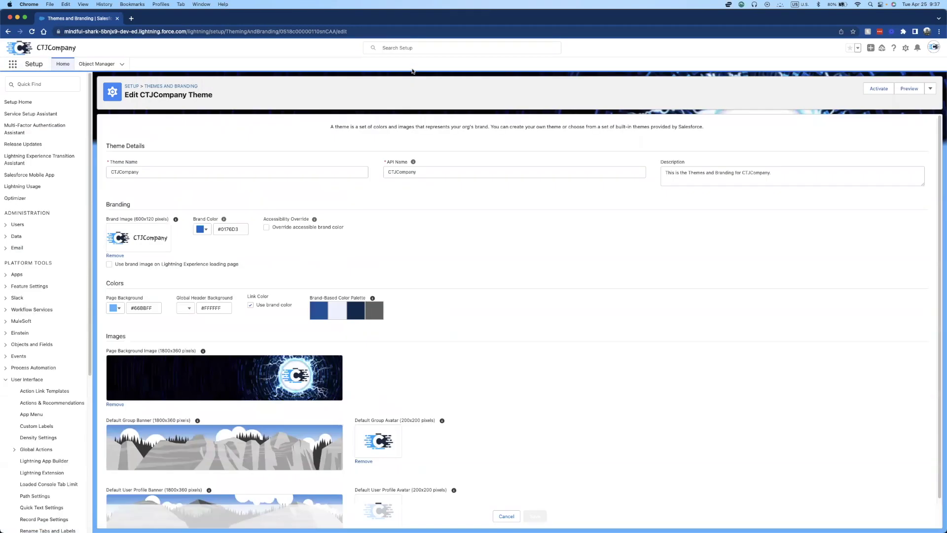
- View the Object Manager under the new branding and open login.salesforce.com in a new browser tab
click(98, 66)
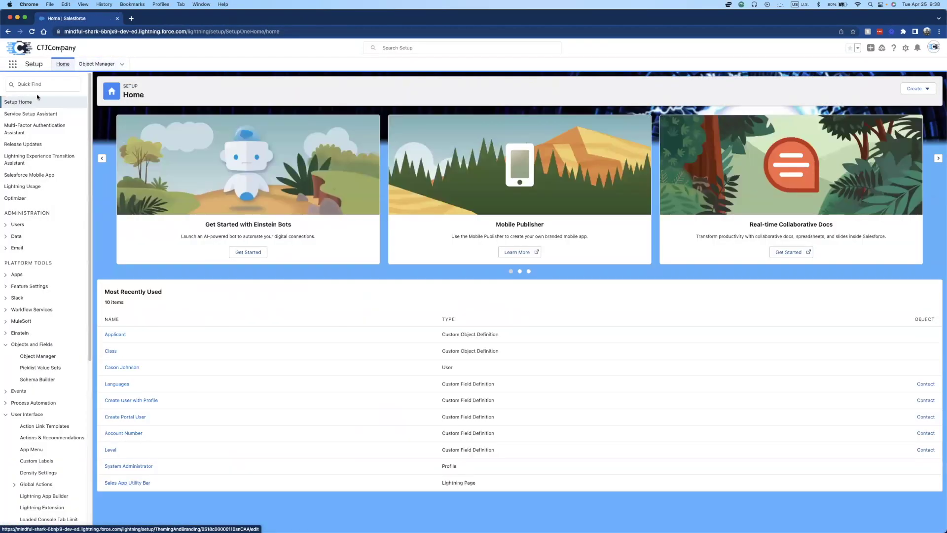
click(131, 20)
text(l)
click(178, 84)
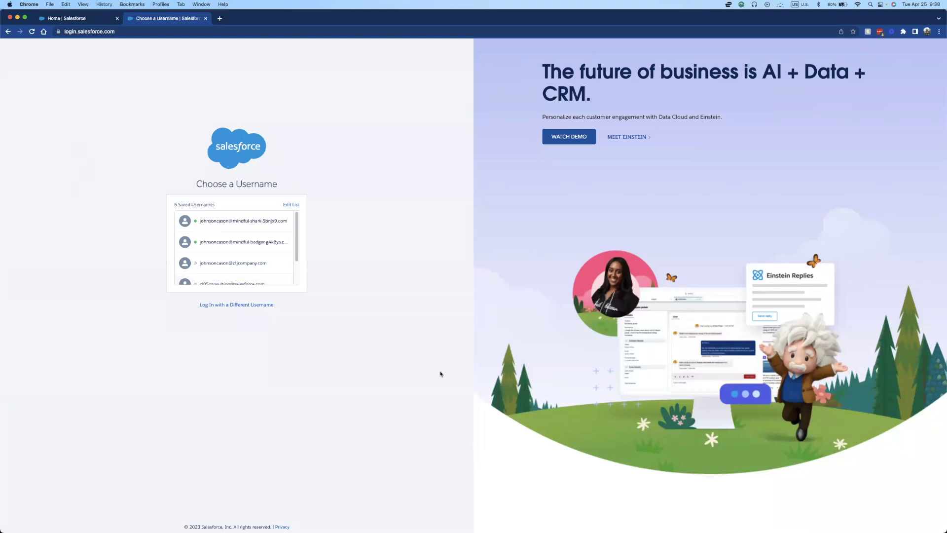
- Return to the Salesforce Setup browser tab and open the My Domain settings by searching for "my doma"
click(68, 21)
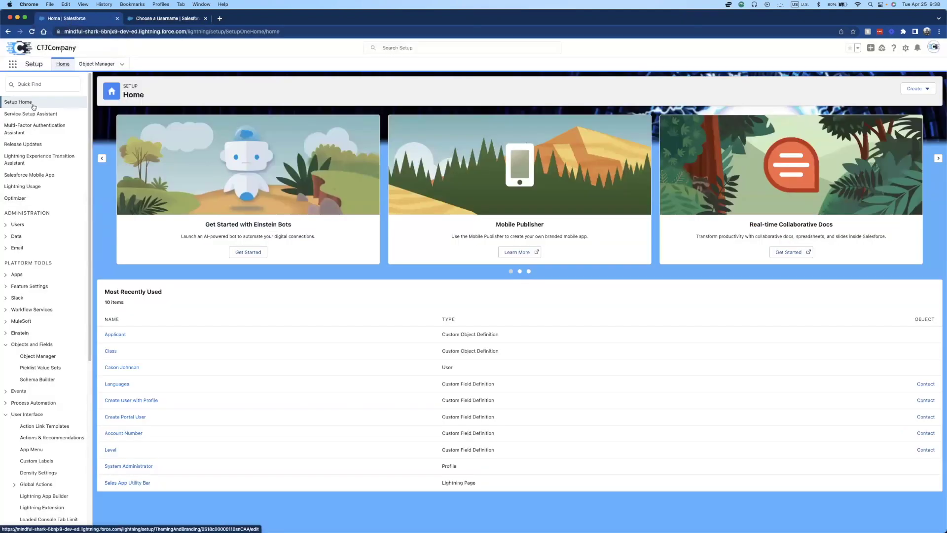
click(41, 87)
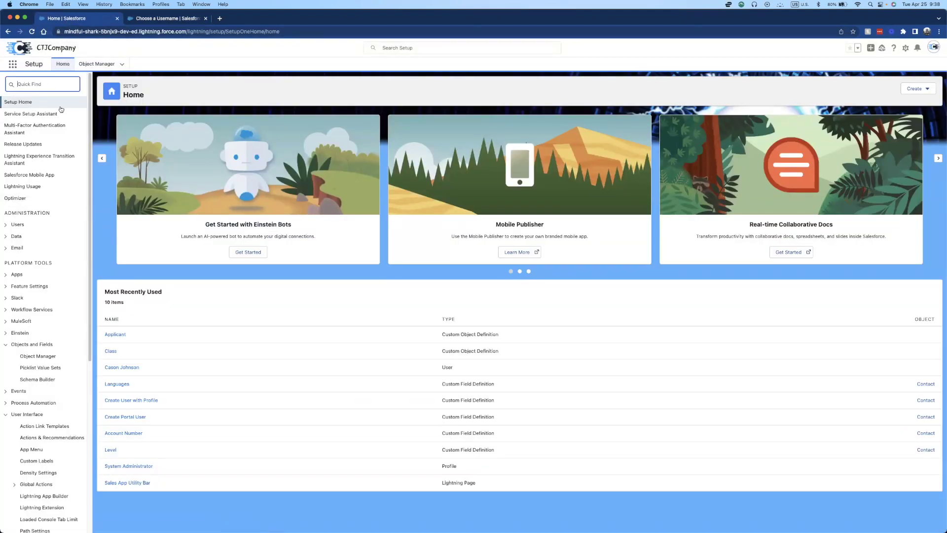
text(my doma)
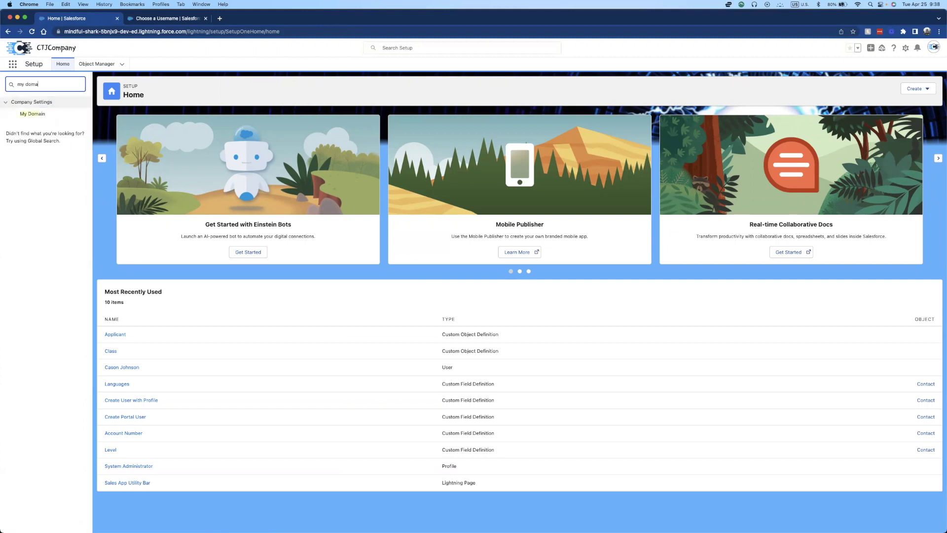
click(50, 114)
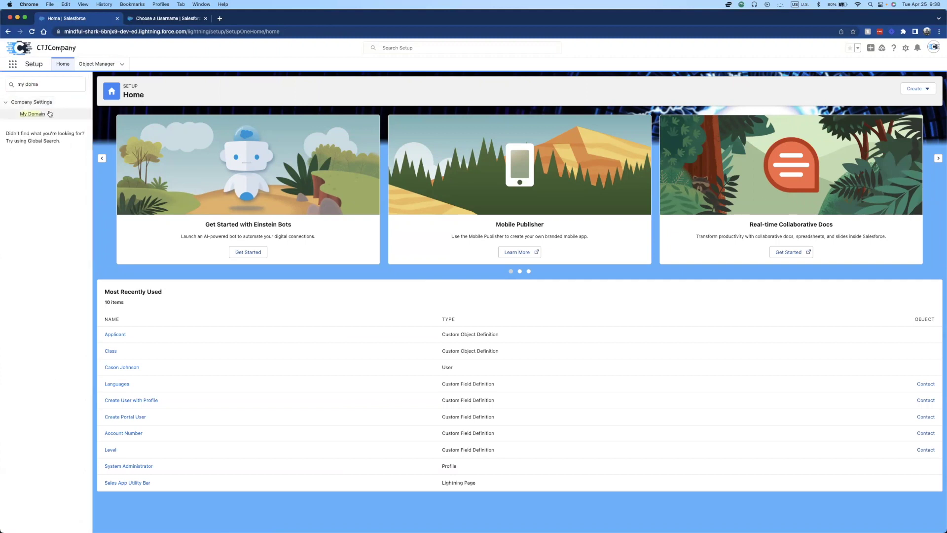
click(23, 113)
click(33, 114)
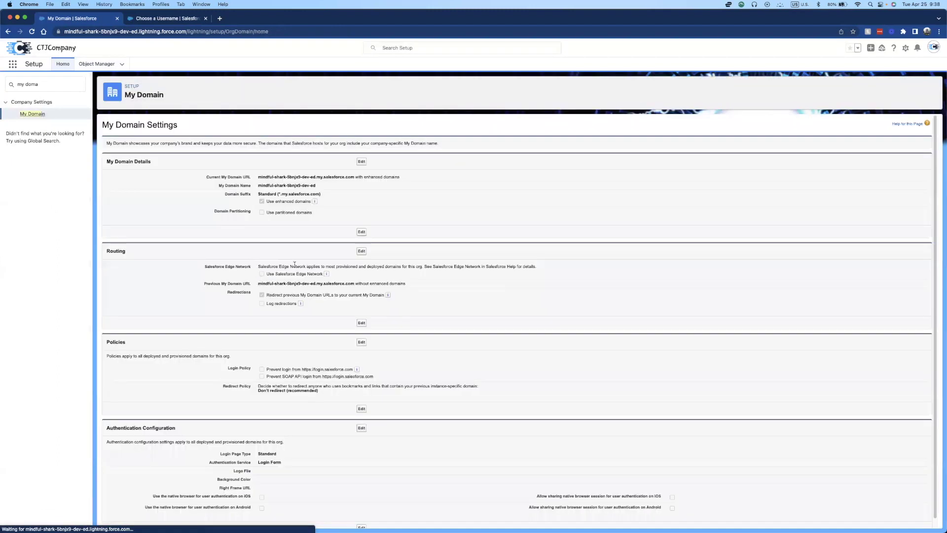
- Open the My Domain Authentication Configuration for editing and keep Standard as the login page type
scroll(247, 323, down, 1)
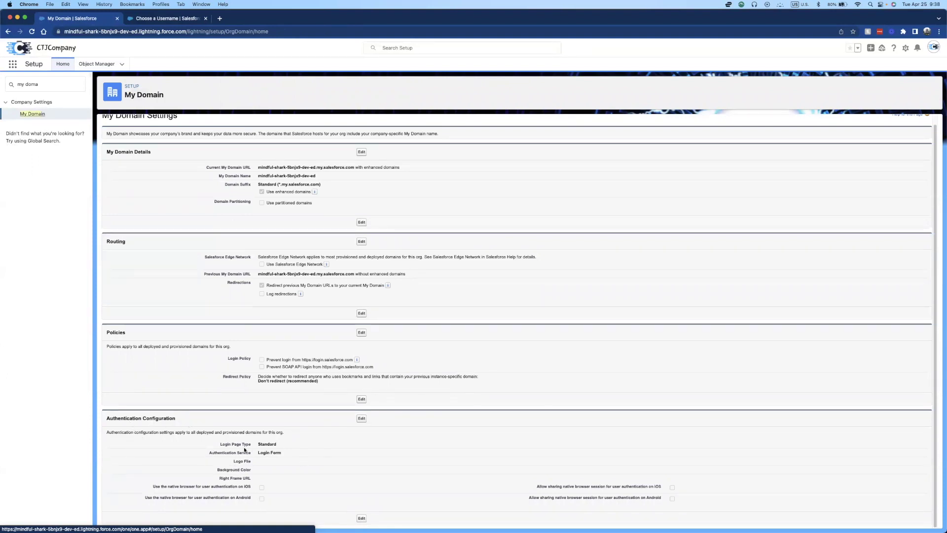
click(362, 420)
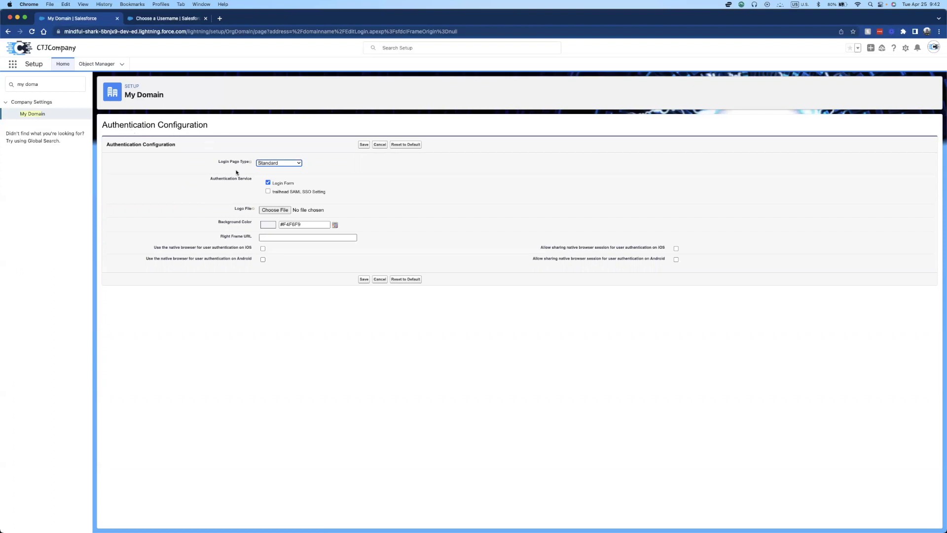
click(276, 164)
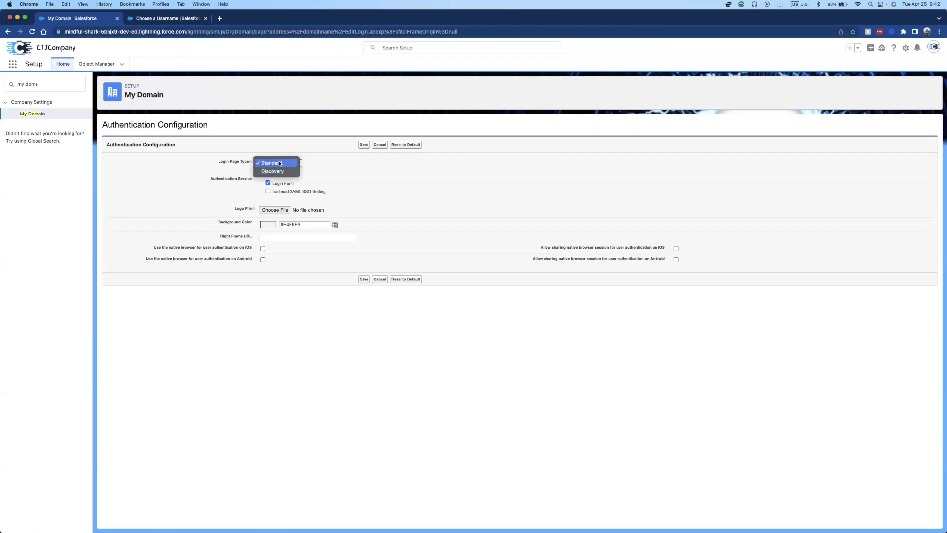
click(272, 163)
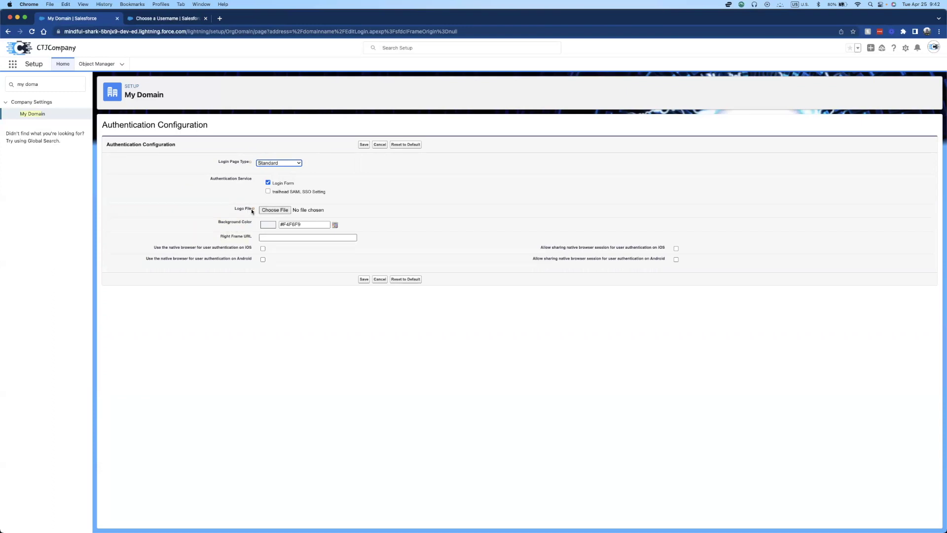
- Try to use the background PNG, numbered 2 in the CTJCompany Branding folder, as the login page's logo file
mouse_move(252, 211)
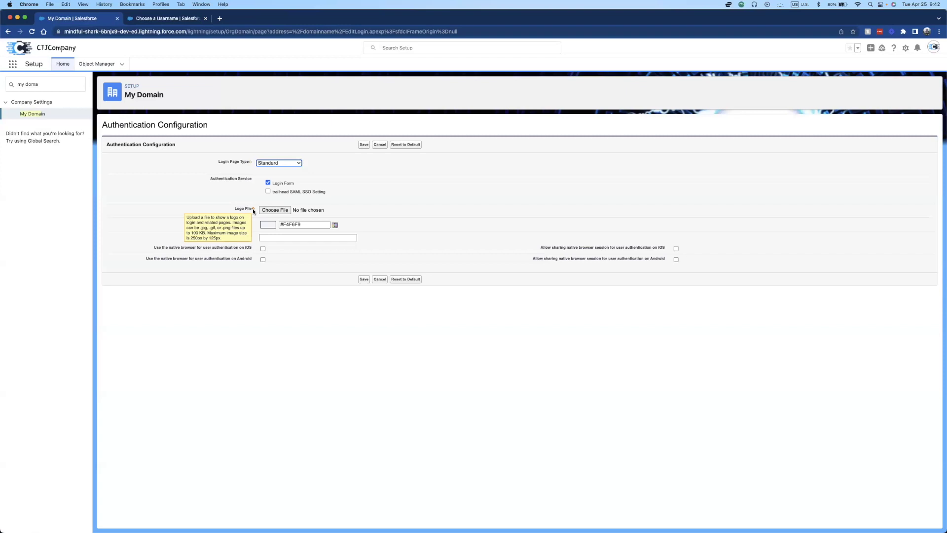
click(274, 210)
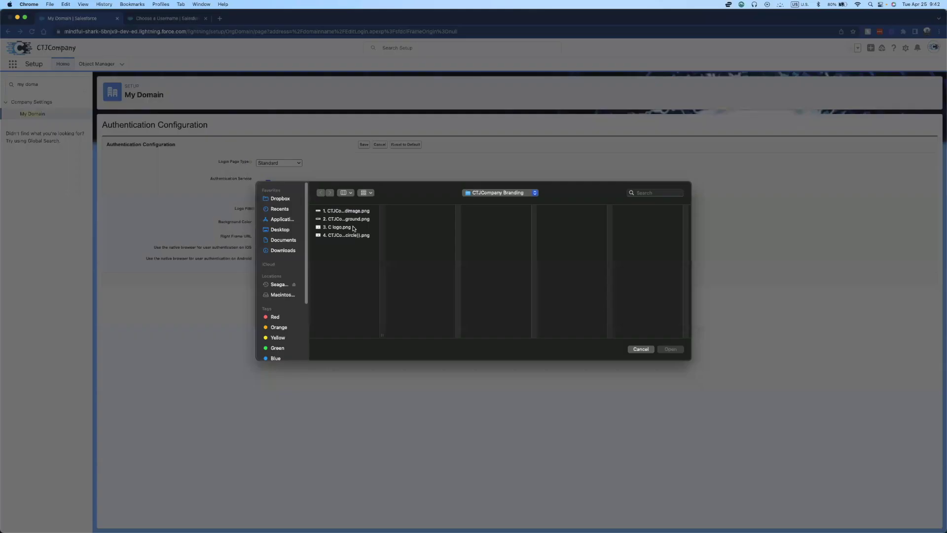
click(340, 229)
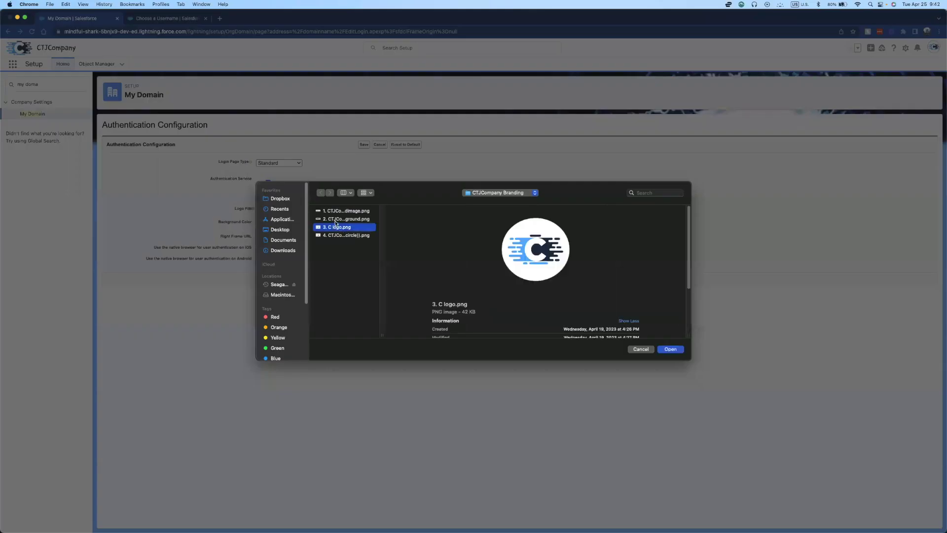
click(340, 218)
key(Return)
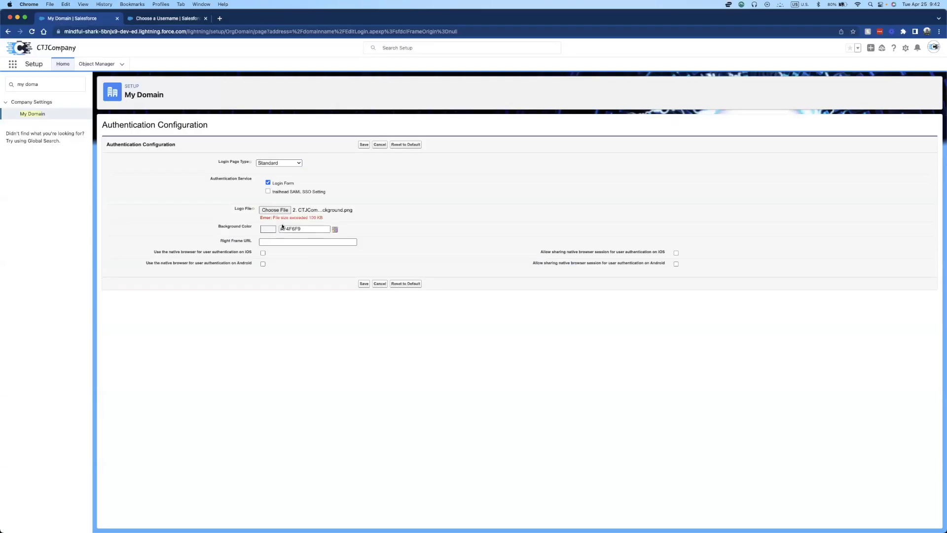
- Upload the white-circle CTJCompany logo PNG, numbered 4, as the login page logo and set the background color to #115EAB
click(283, 211)
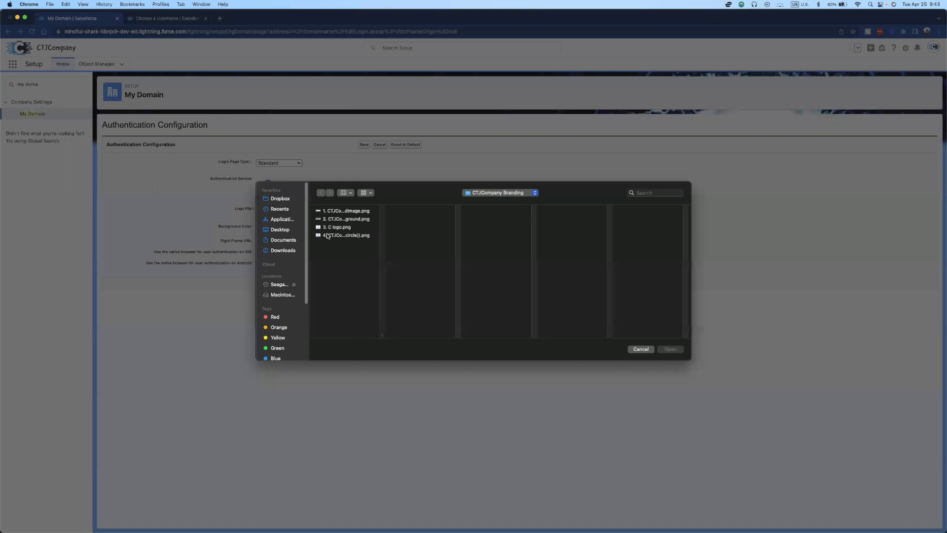
click(345, 235)
click(672, 347)
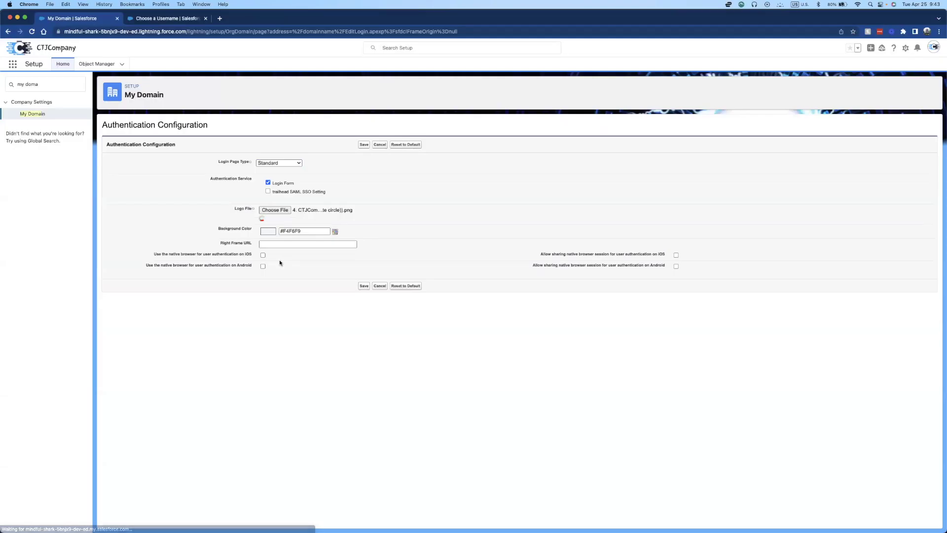
click(271, 225)
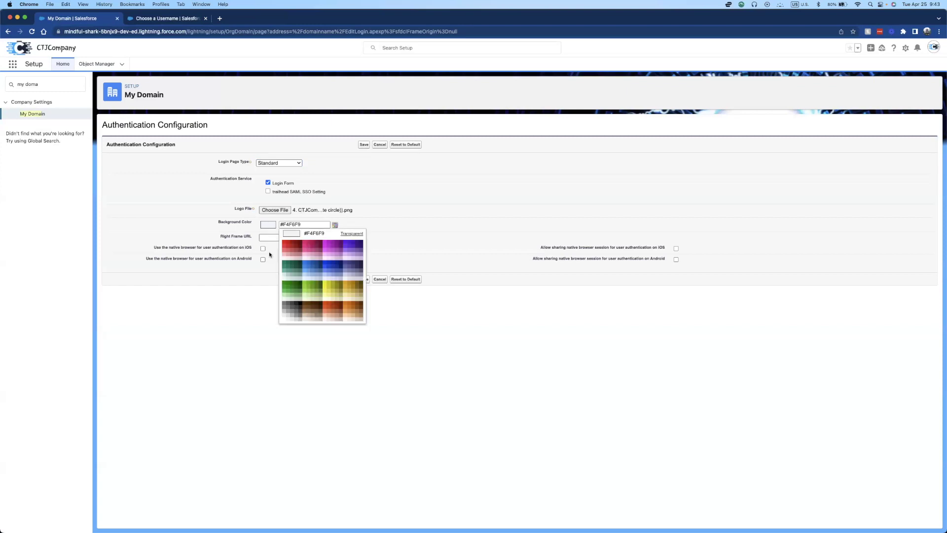
click(316, 264)
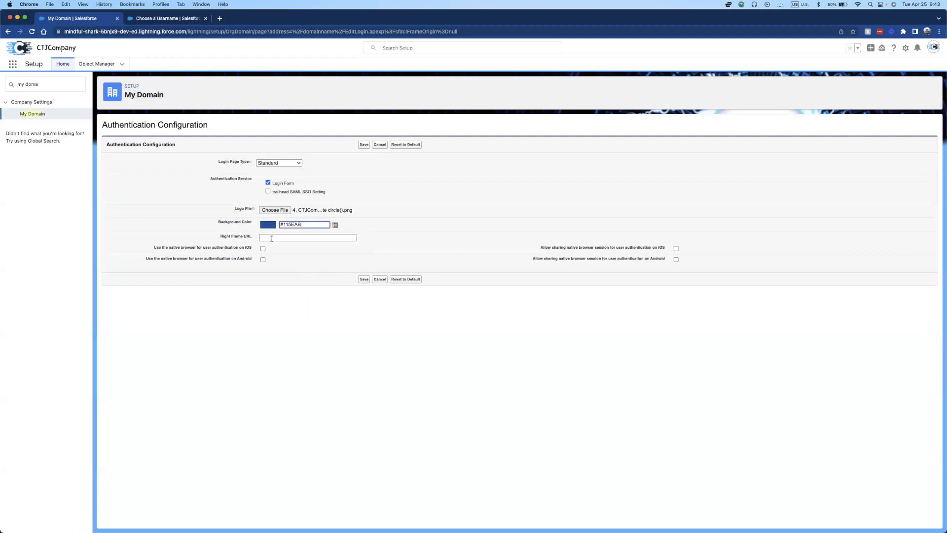
- Check the right half of the default login page, paste the personal website address as the Right Frame URL, and save the authentication configuration
click(245, 240)
click(154, 19)
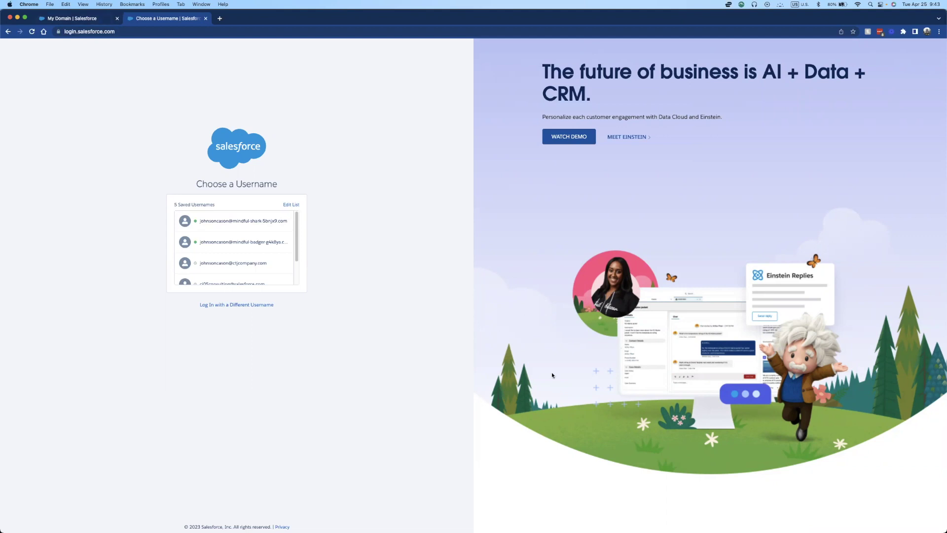
click(74, 19)
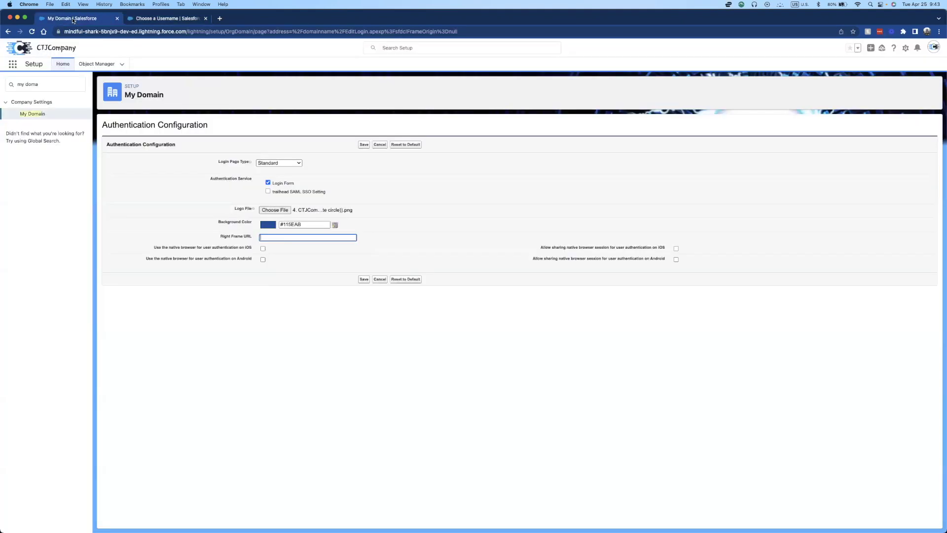
right_click(269, 237)
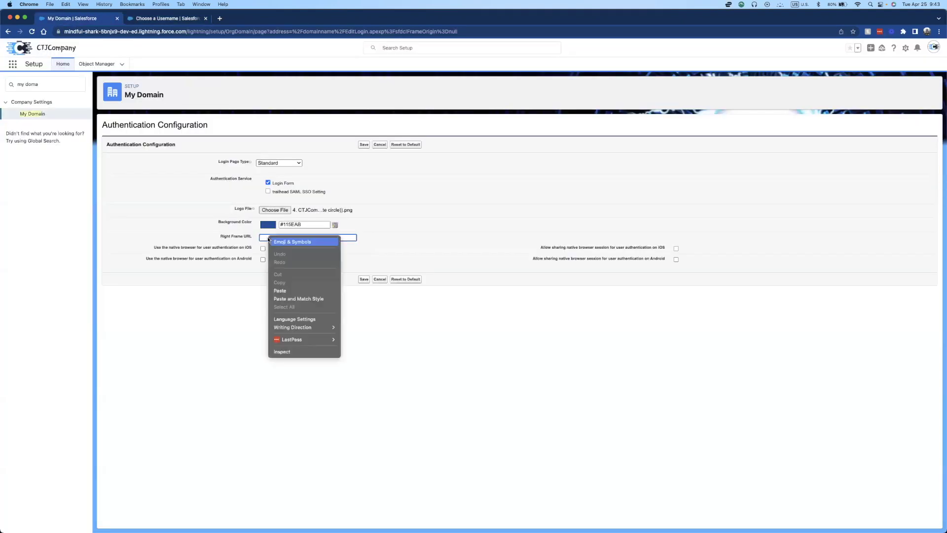
click(288, 291)
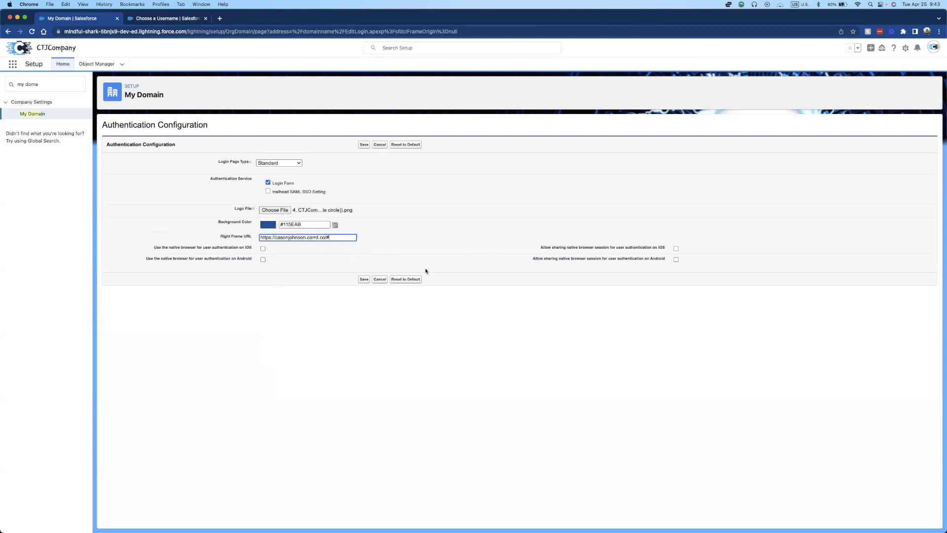
click(318, 311)
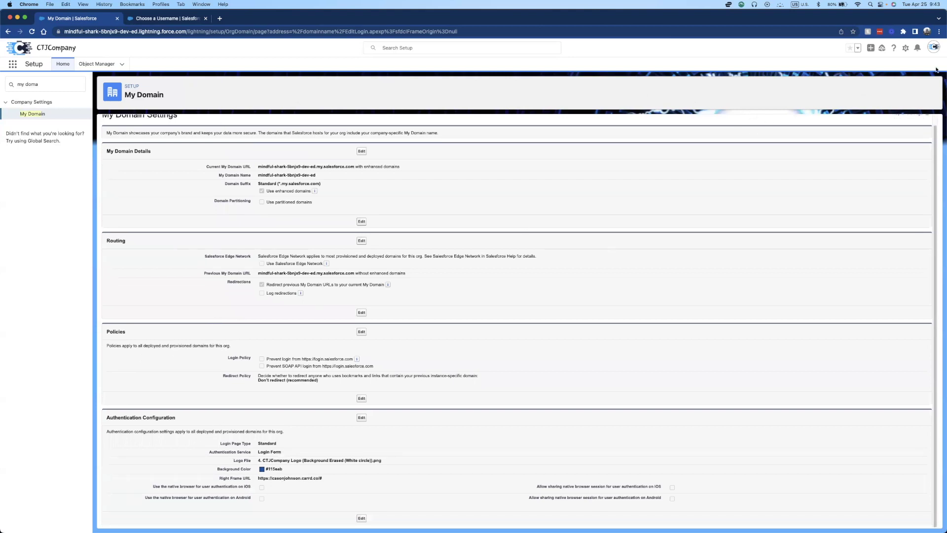
- Log out of the org from the user profile to reach the customized login page
click(931, 52)
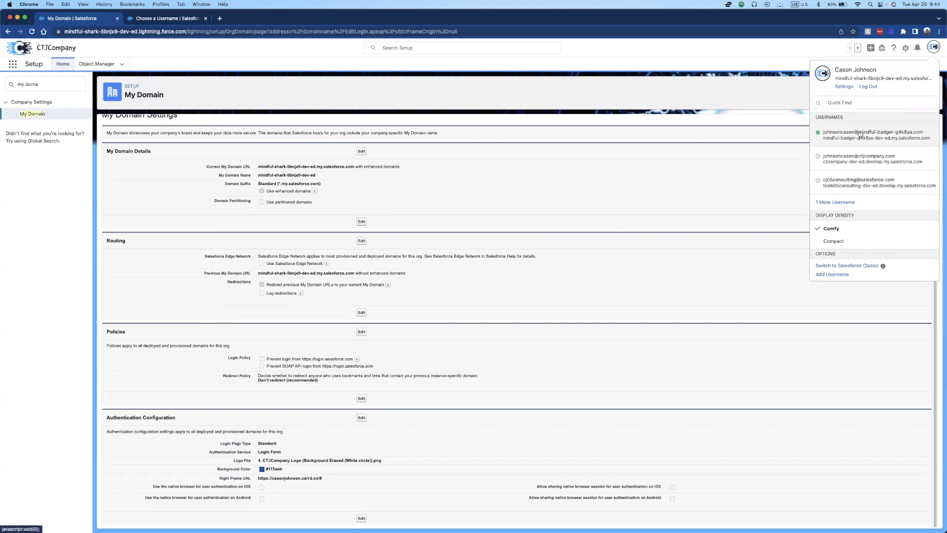
click(869, 88)
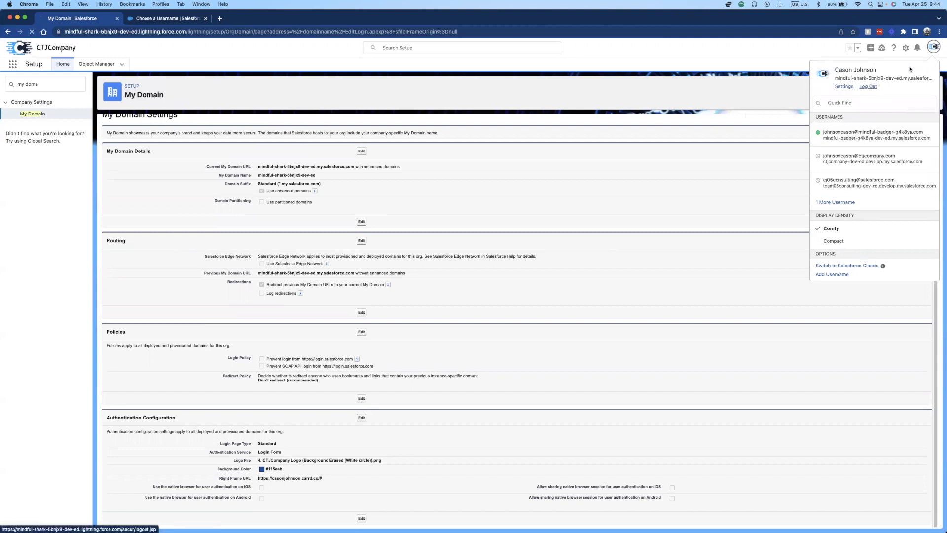